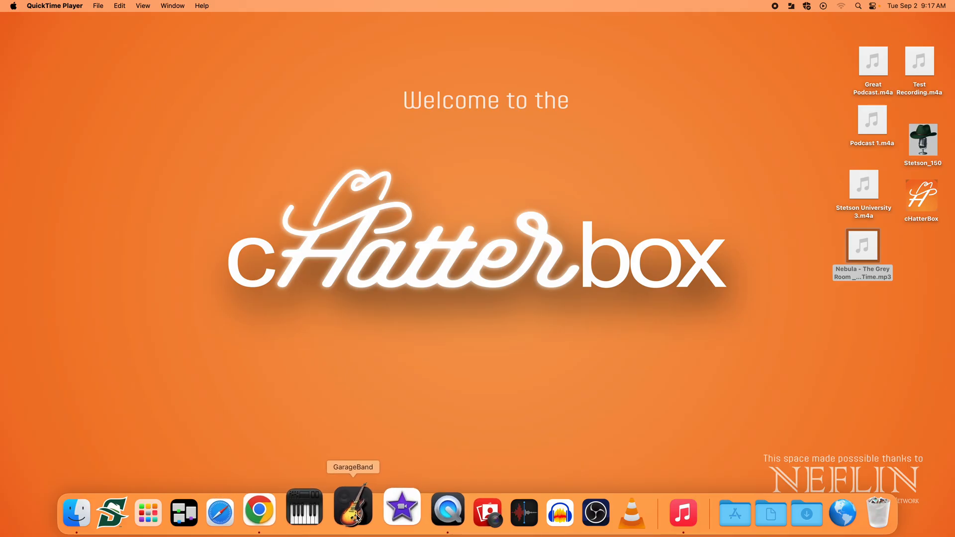
# Switch to GarageBand and create a new empty project with a Mic or Line audio track
pyautogui.click(357, 517)
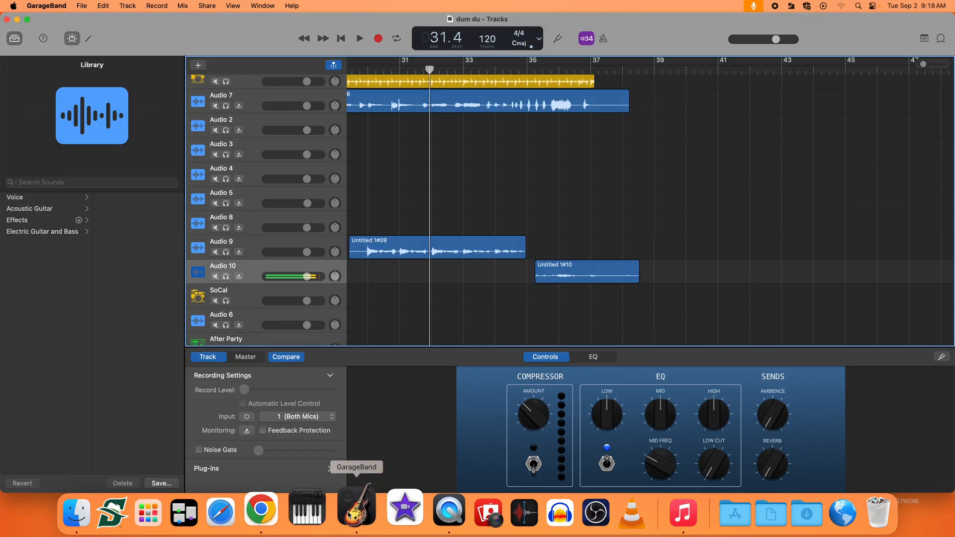
pyautogui.click(85, 7)
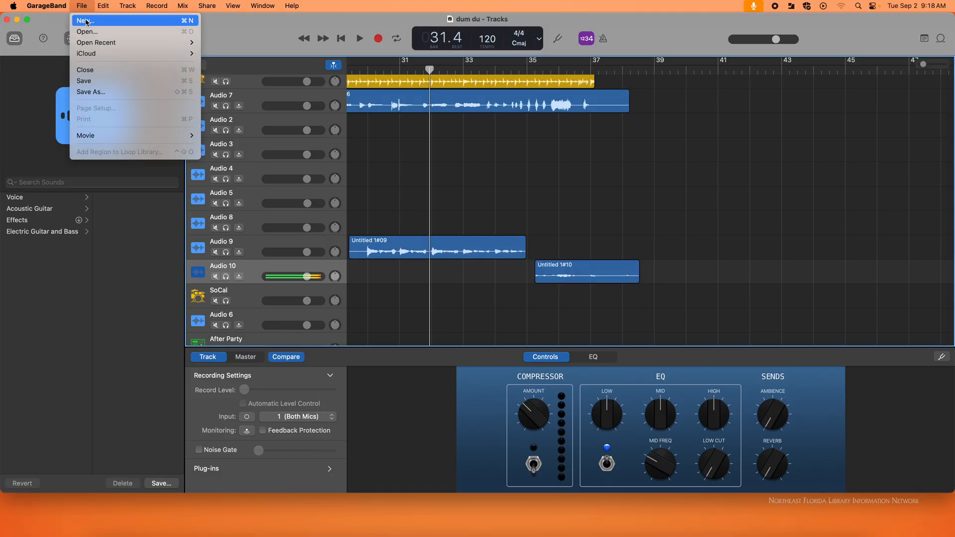
pyautogui.click(86, 21)
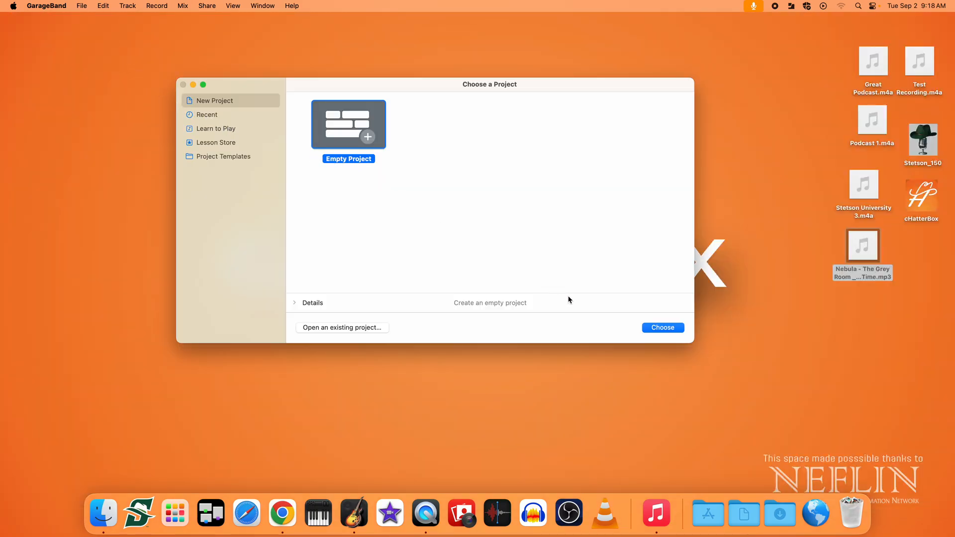
pyautogui.click(662, 327)
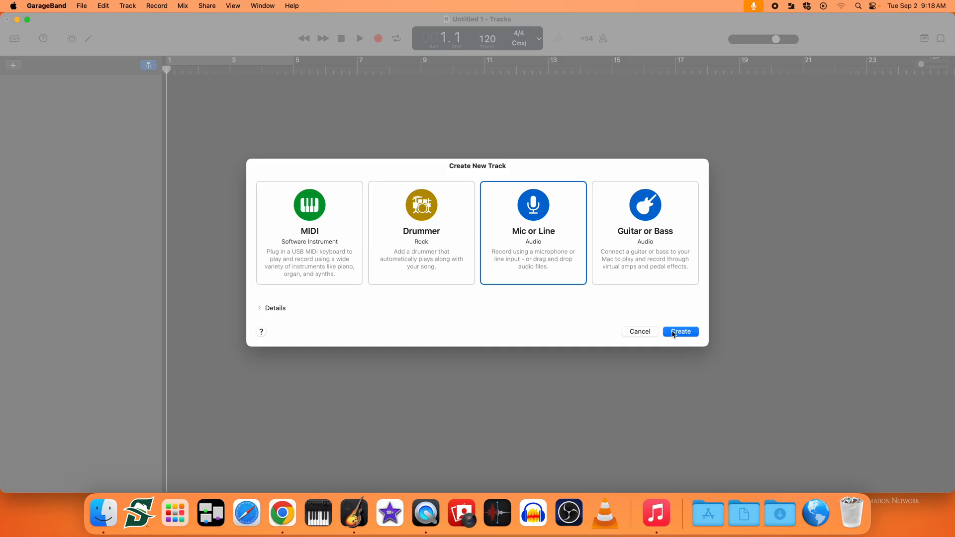
pyautogui.click(680, 331)
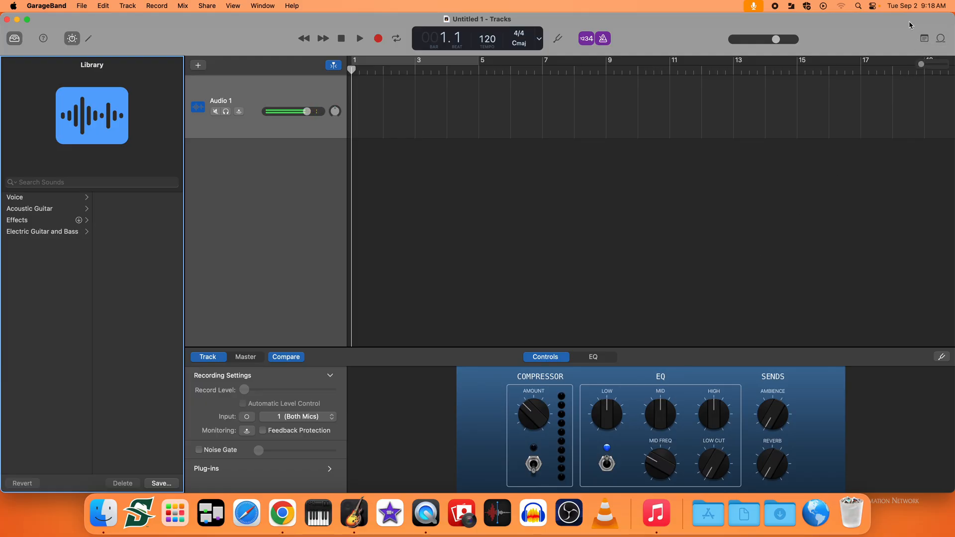
# Import Great Podcast.m4a from the desktop onto the audio track at bar 1 and trim its end to bar 3
pyautogui.moveTo(908, 21); pyautogui.dragTo(771, 45)
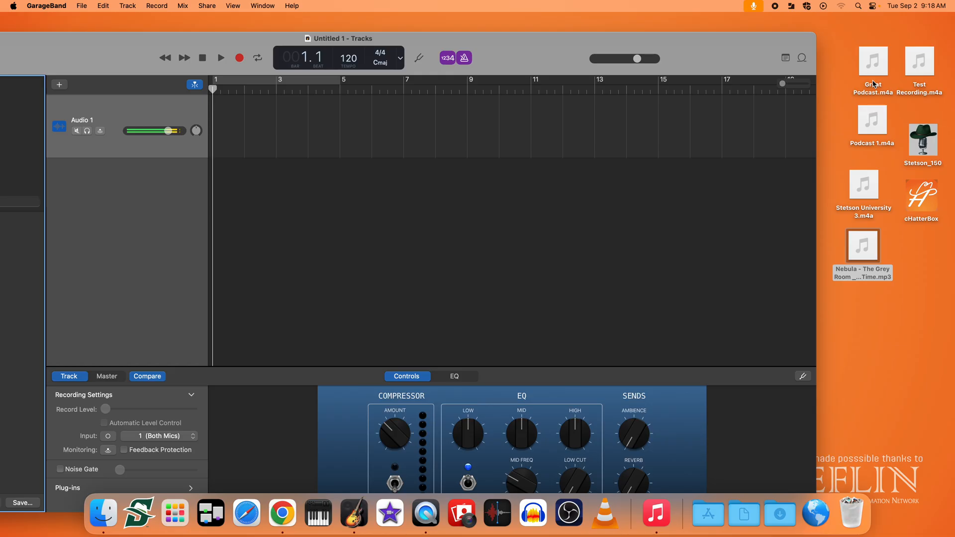
pyautogui.moveTo(874, 80)
pyautogui.moveTo(875, 79); pyautogui.dragTo(184, 88)
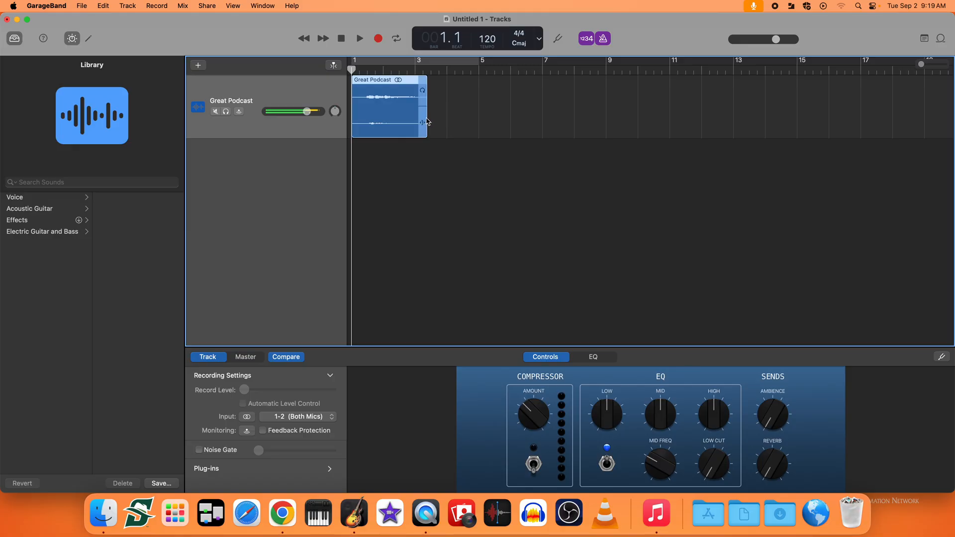
pyautogui.moveTo(426, 121); pyautogui.dragTo(417, 118)
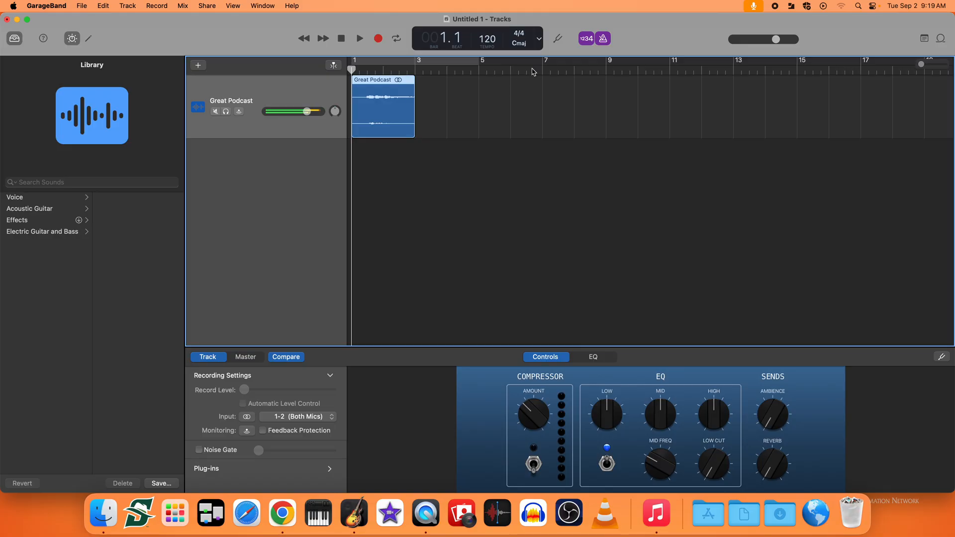
# Import Stetson University 3.m4a from the desktop onto a new track at about bar 4.2 and split it at bar 8.2
pyautogui.moveTo(611, 29); pyautogui.dragTo(501, 40)
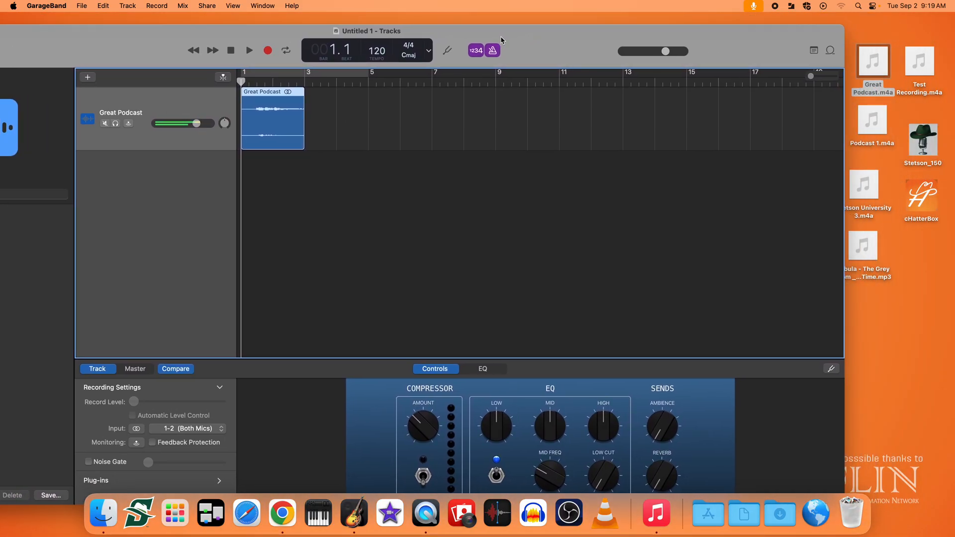
pyautogui.moveTo(863, 185); pyautogui.dragTo(347, 178)
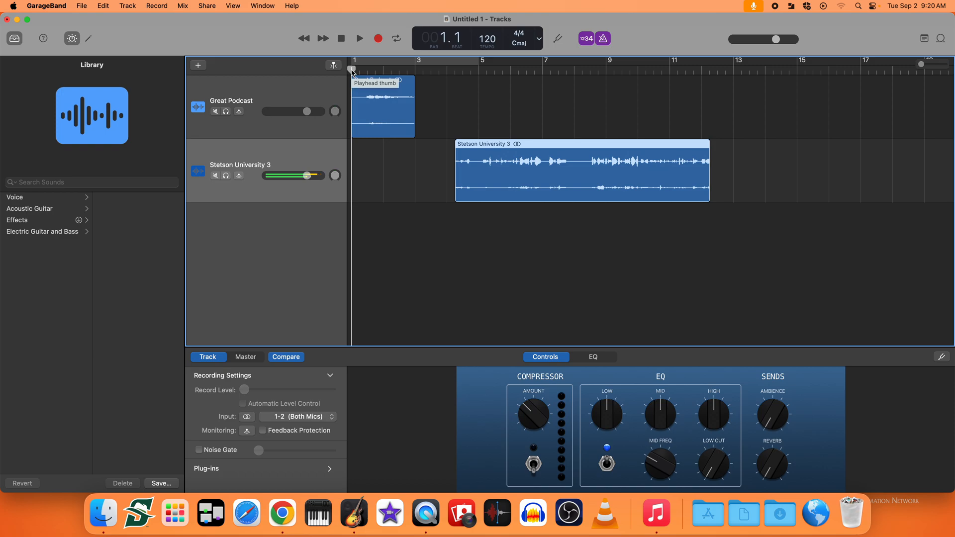
pyautogui.moveTo(352, 72); pyautogui.dragTo(567, 86)
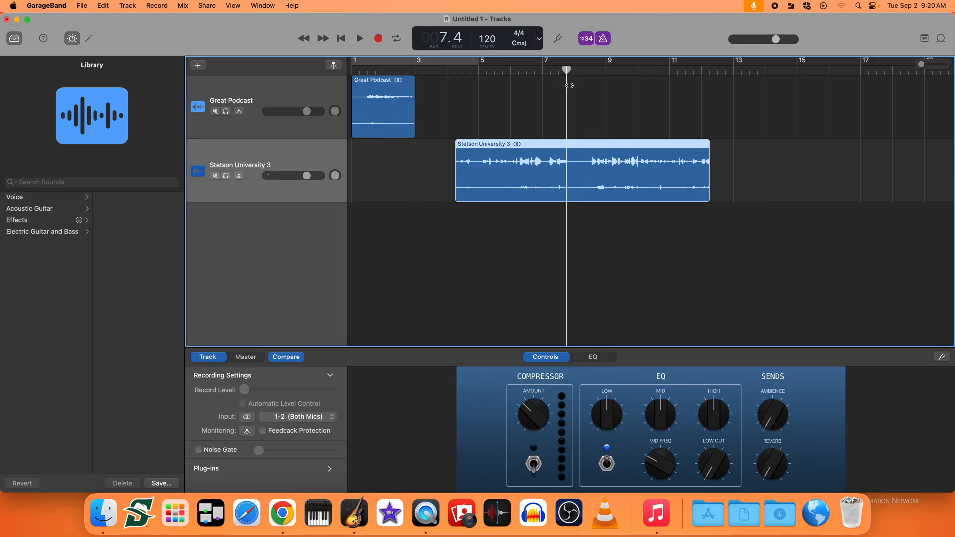
pyautogui.moveTo(568, 85); pyautogui.dragTo(570, 85)
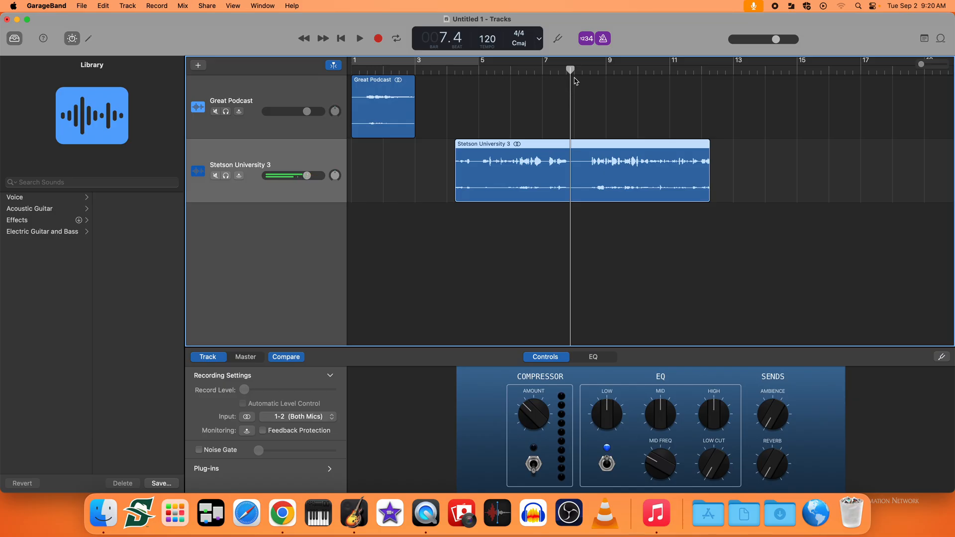
pyautogui.moveTo(571, 70); pyautogui.dragTo(588, 72)
pyautogui.press('super+t')
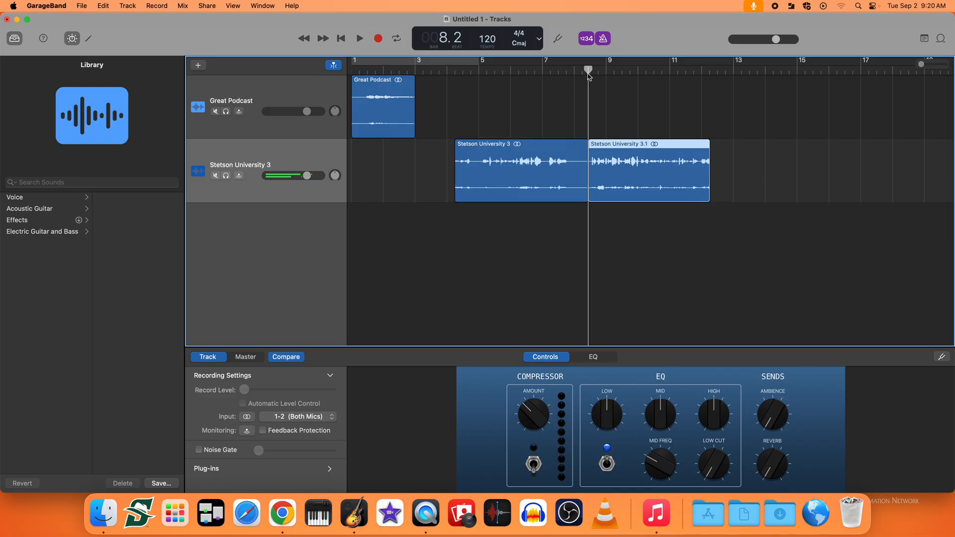
# Trim the end of the first Stetson University 3 region to bar 8 and place the second piece directly against it
pyautogui.moveTo(619, 147); pyautogui.dragTo(682, 147)
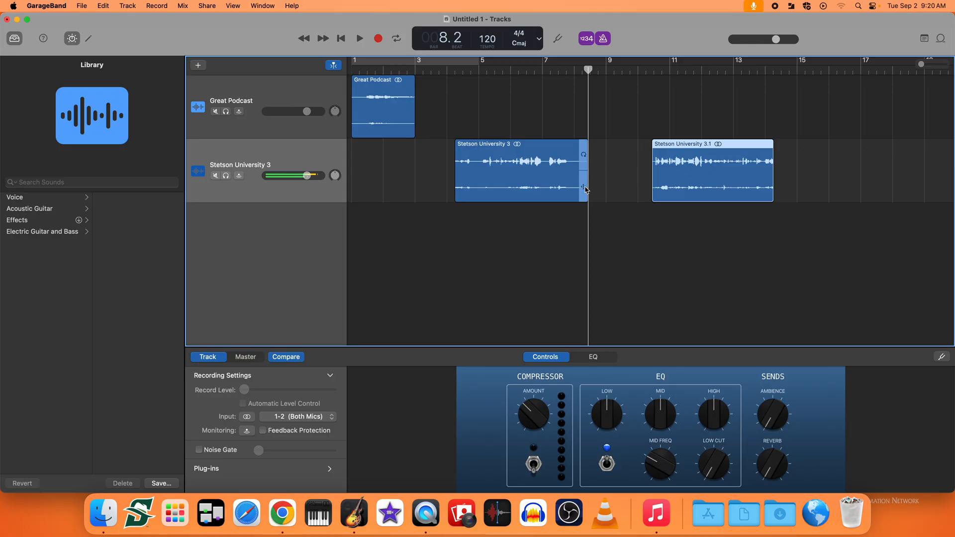
pyautogui.moveTo(589, 189); pyautogui.dragTo(571, 183)
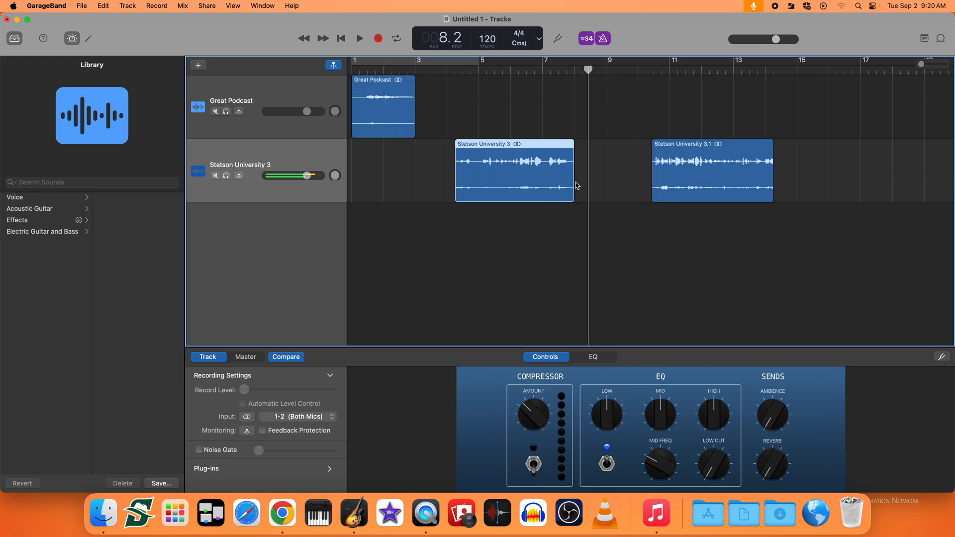
pyautogui.moveTo(718, 147); pyautogui.dragTo(661, 145)
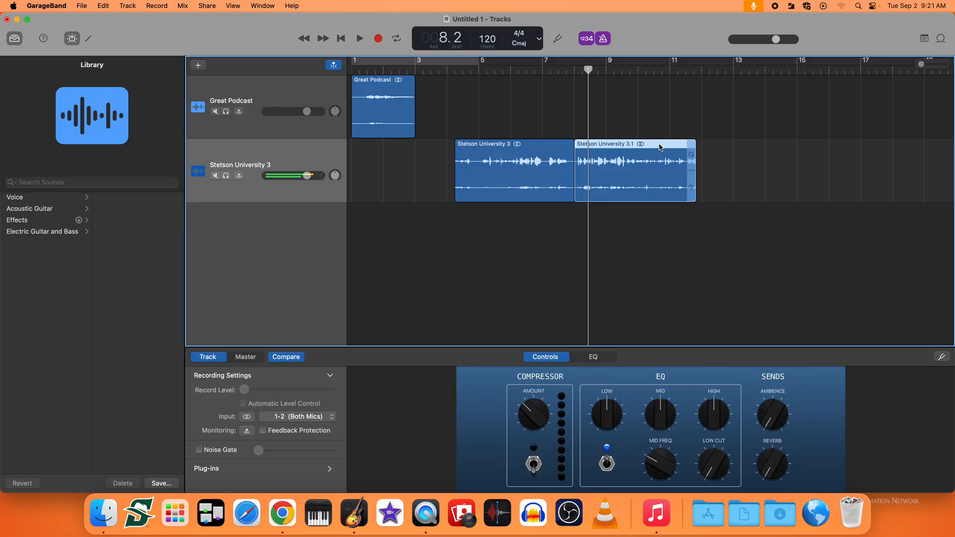
pyautogui.moveTo(660, 147); pyautogui.dragTo(659, 182)
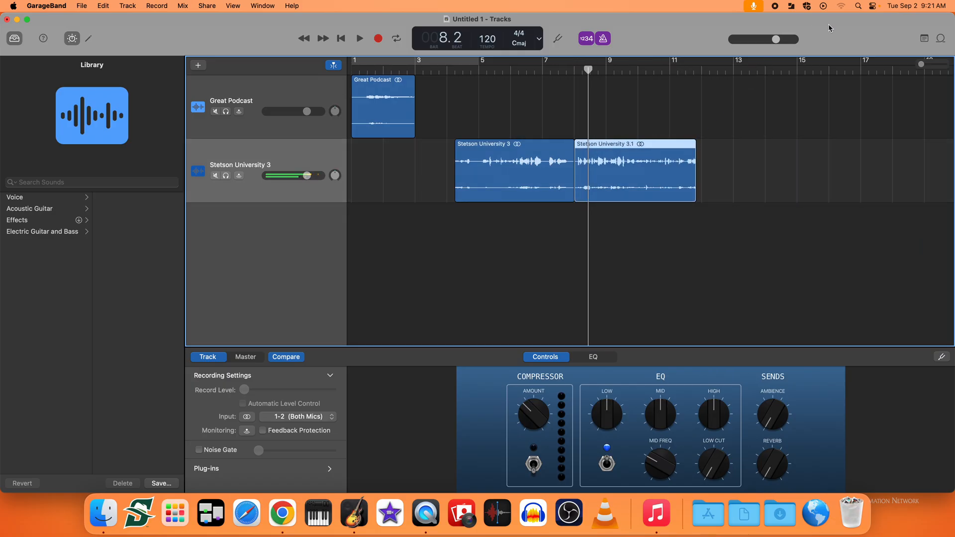
# Import Test Recording.m4a at about bar 13.2 and the Nebula music MP3 at bar 1, each onto its own new track
pyautogui.moveTo(829, 27); pyautogui.dragTo(698, 39)
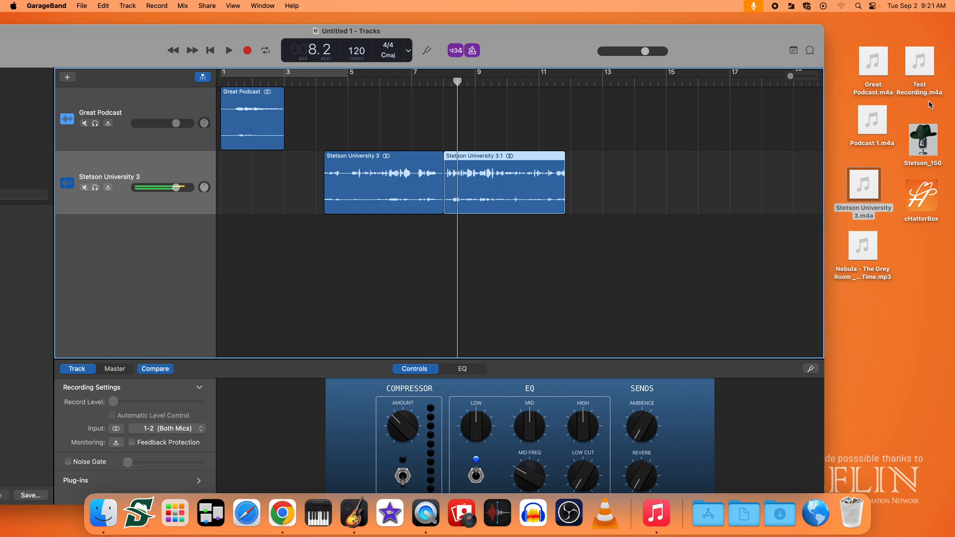
pyautogui.moveTo(919, 63); pyautogui.dragTo(613, 235)
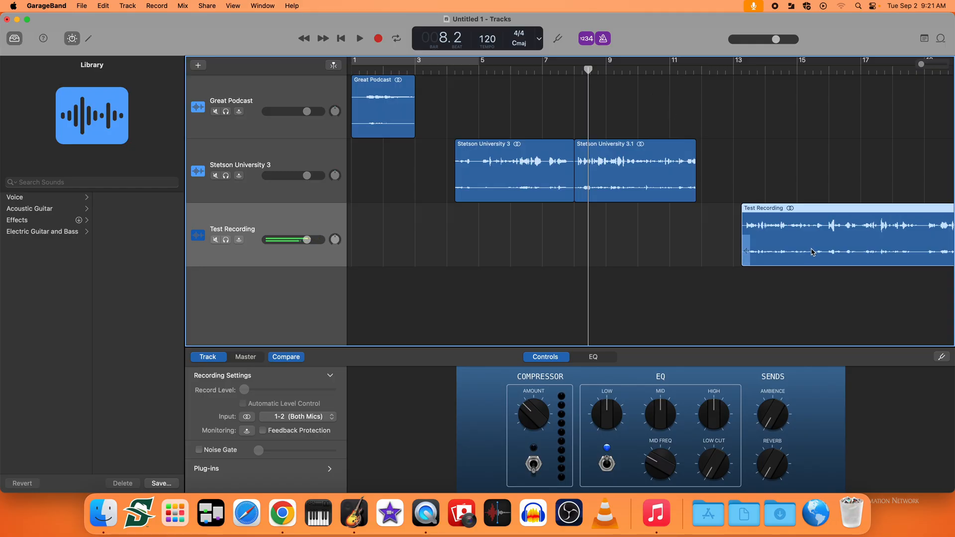
pyautogui.moveTo(828, 26); pyautogui.dragTo(712, 42)
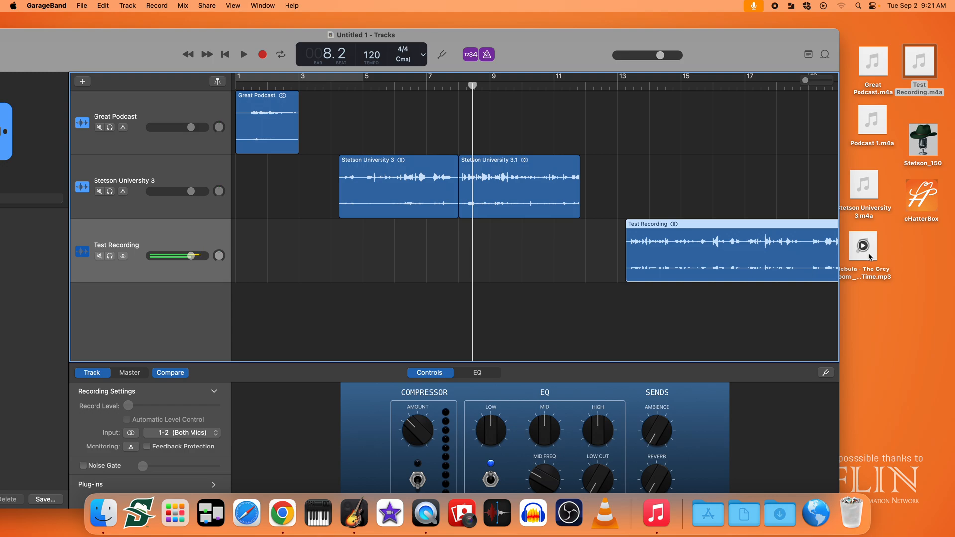
pyautogui.moveTo(869, 256); pyautogui.dragTo(302, 291)
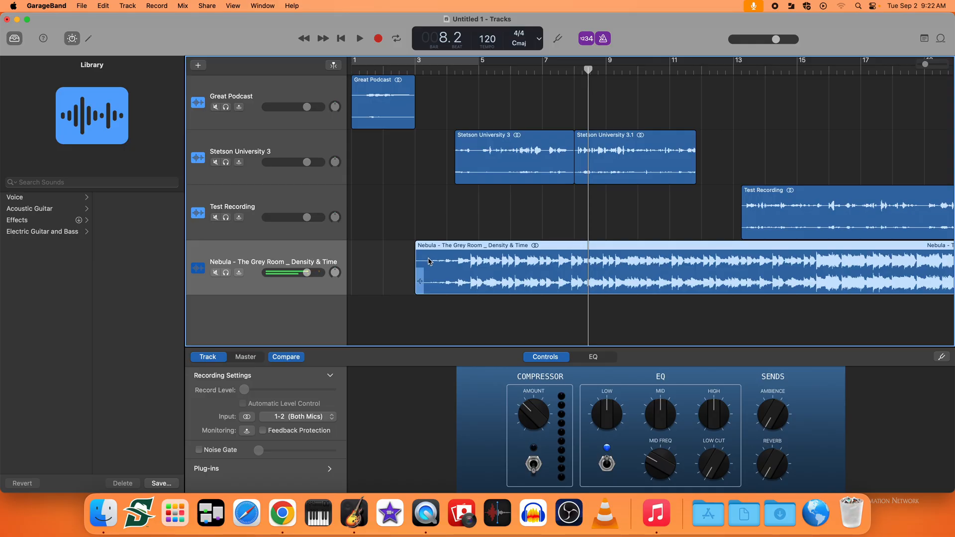
pyautogui.moveTo(501, 247); pyautogui.dragTo(386, 248)
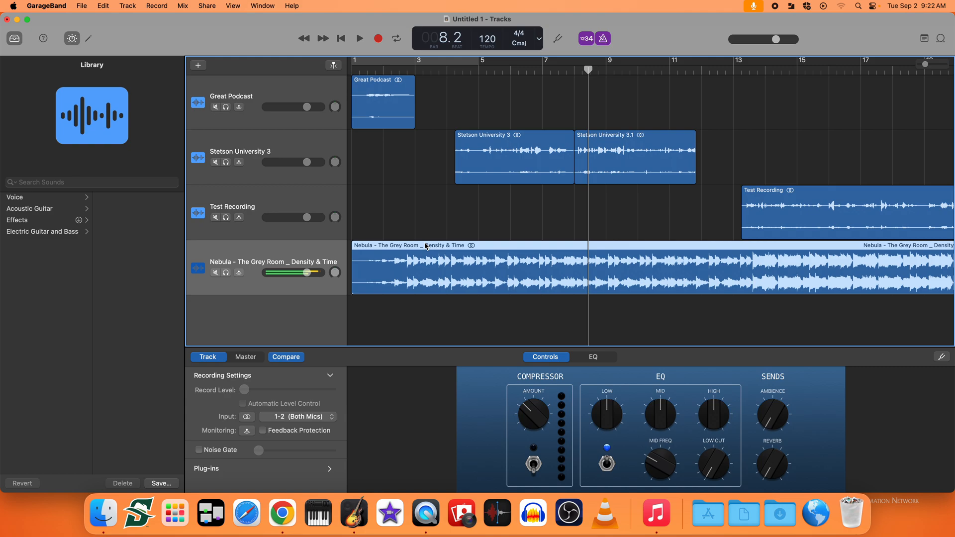
# Split the Nebula music at bar 4.2 and trim the second piece's start to the end of the Stetson University 3.1 region
pyautogui.click(419, 211)
pyautogui.moveTo(588, 70); pyautogui.dragTo(454, 71)
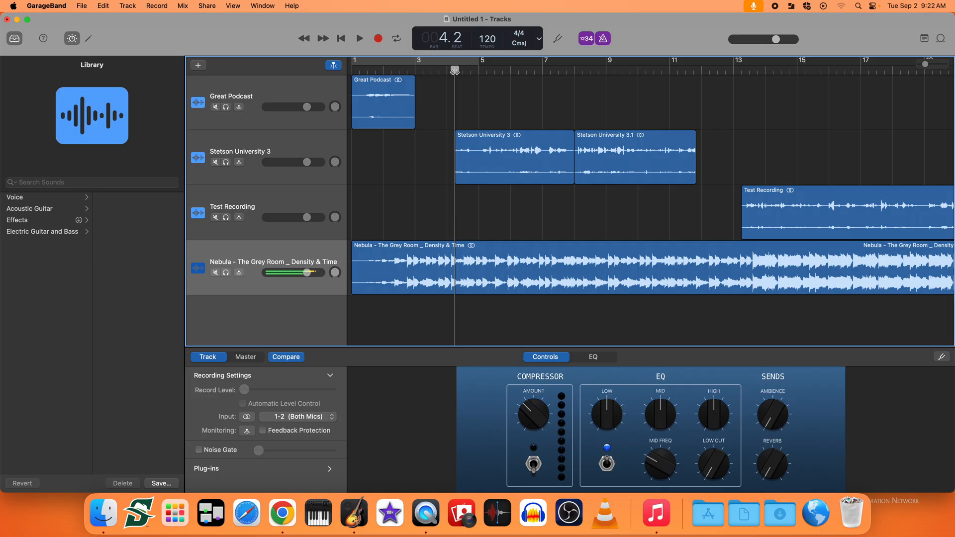
pyautogui.click(481, 278)
pyautogui.press('super+t')
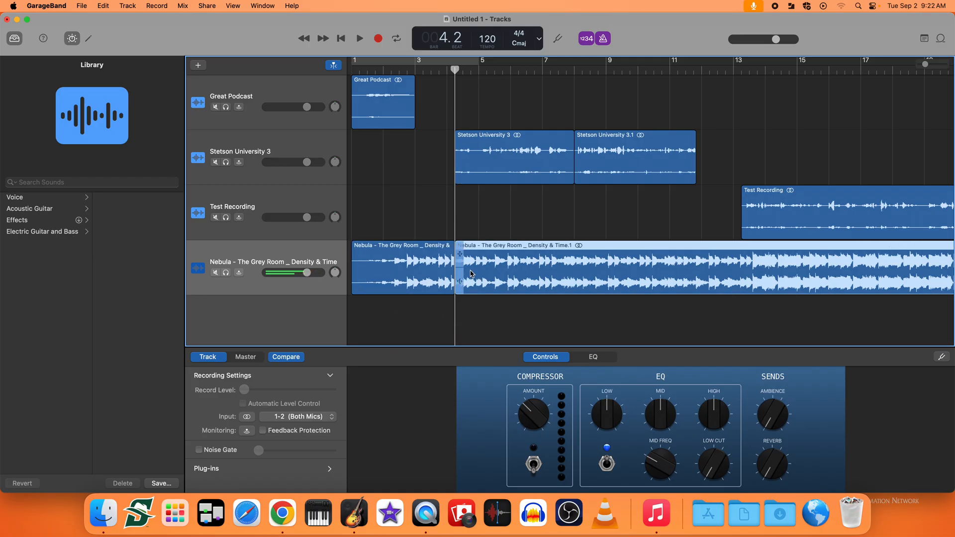
pyautogui.moveTo(459, 282); pyautogui.dragTo(699, 271)
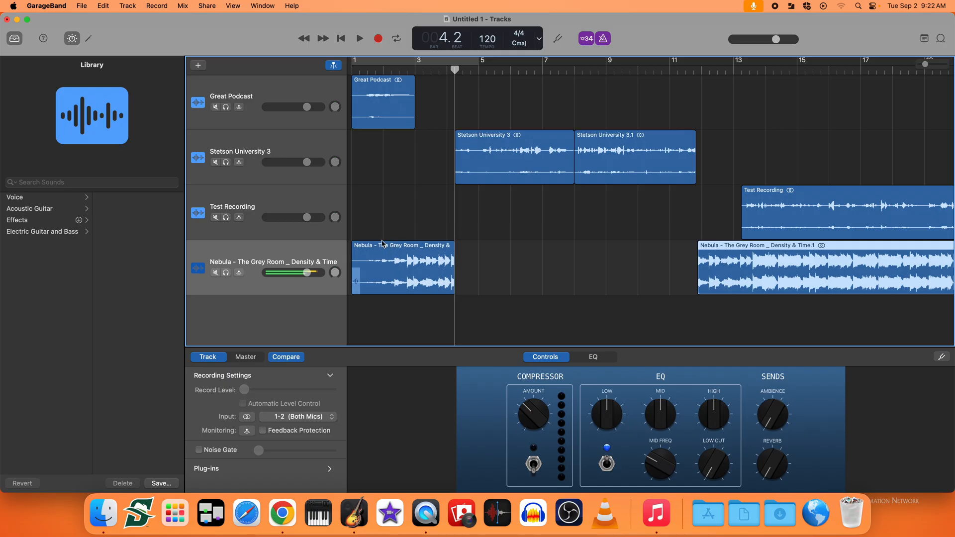
pyautogui.click(382, 244)
pyautogui.click(378, 256)
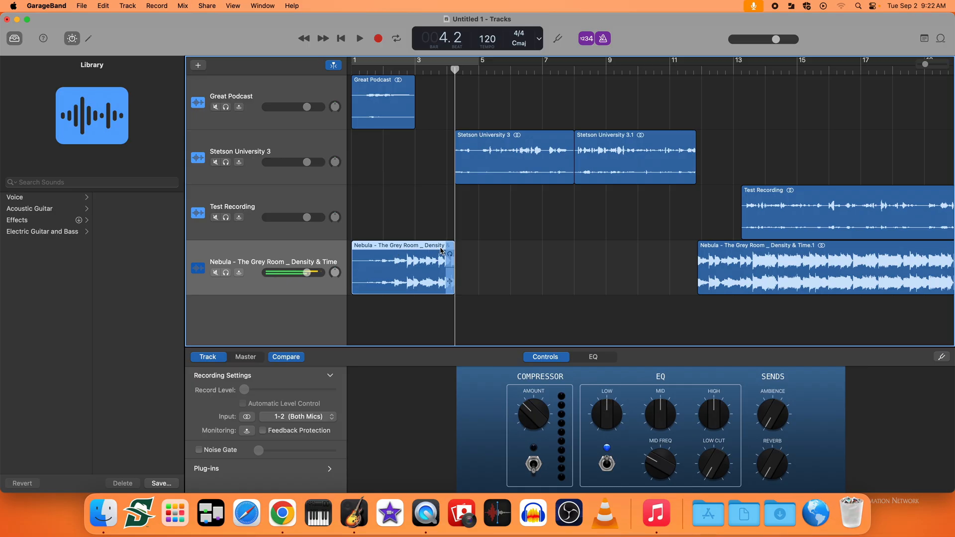
pyautogui.click(336, 273)
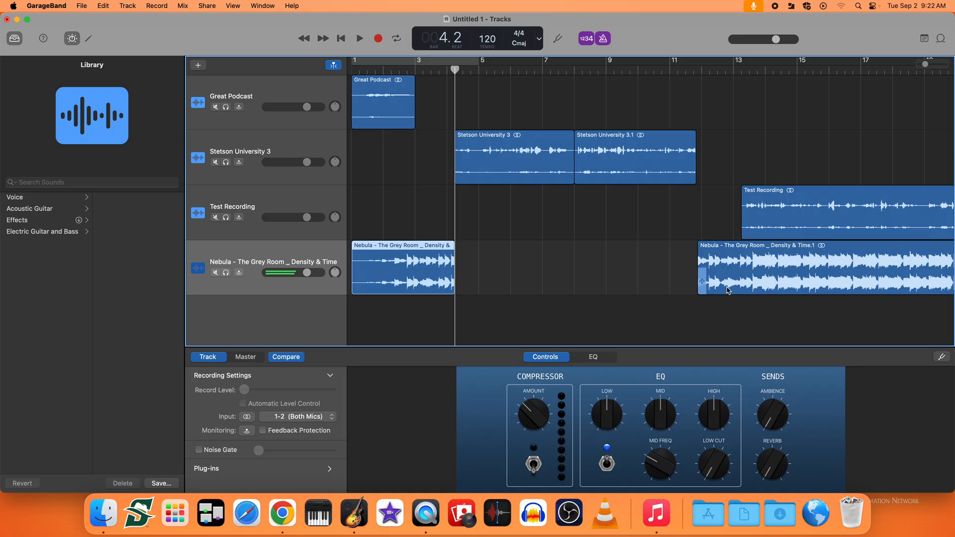
# Split the second Nebula music region at the start of Test Recording, bar 13.2
pyautogui.click(743, 239)
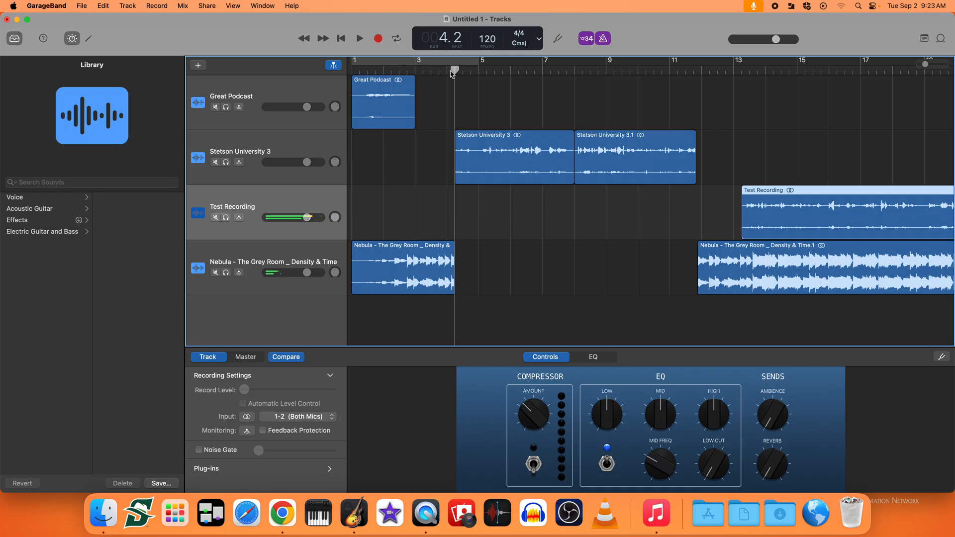
pyautogui.moveTo(452, 74); pyautogui.dragTo(741, 87)
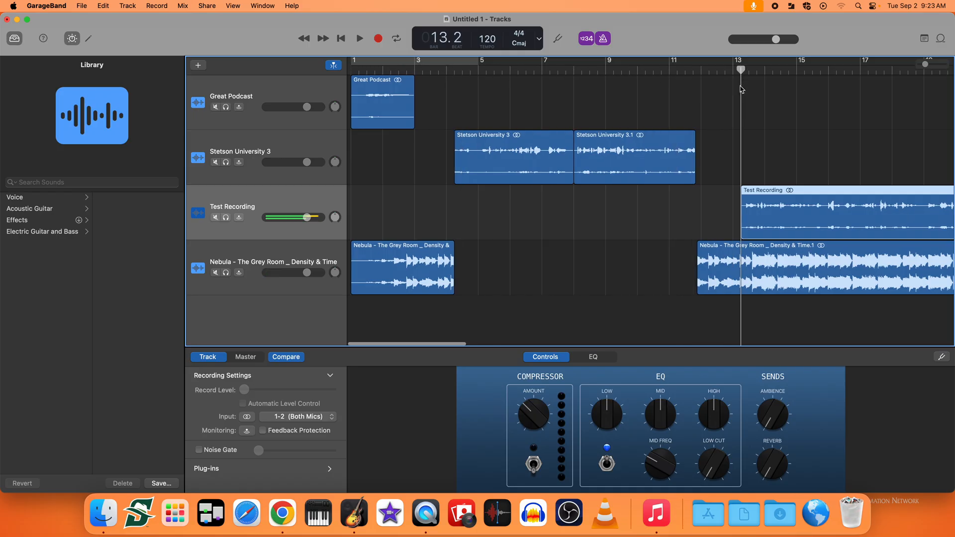
pyautogui.click(743, 88)
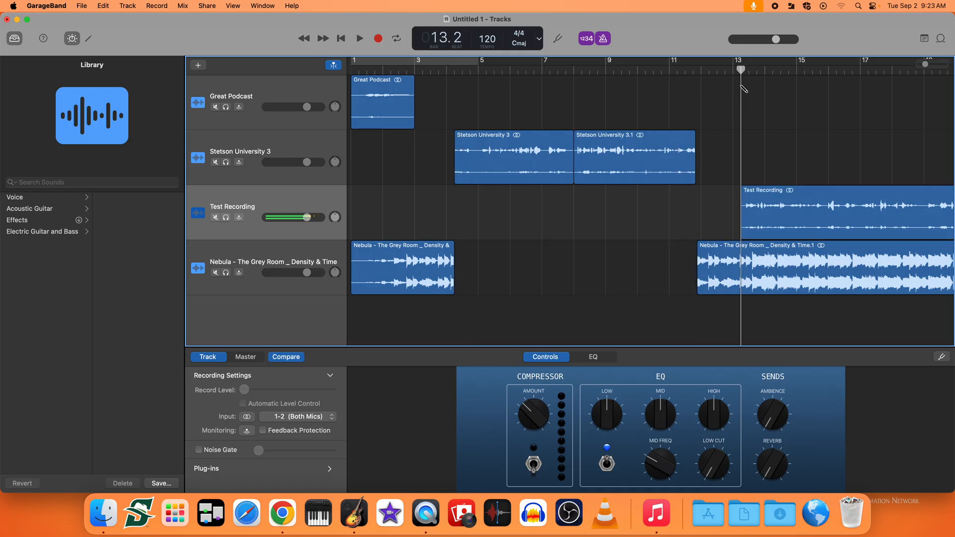
pyautogui.click(745, 266)
pyautogui.press('super+t')
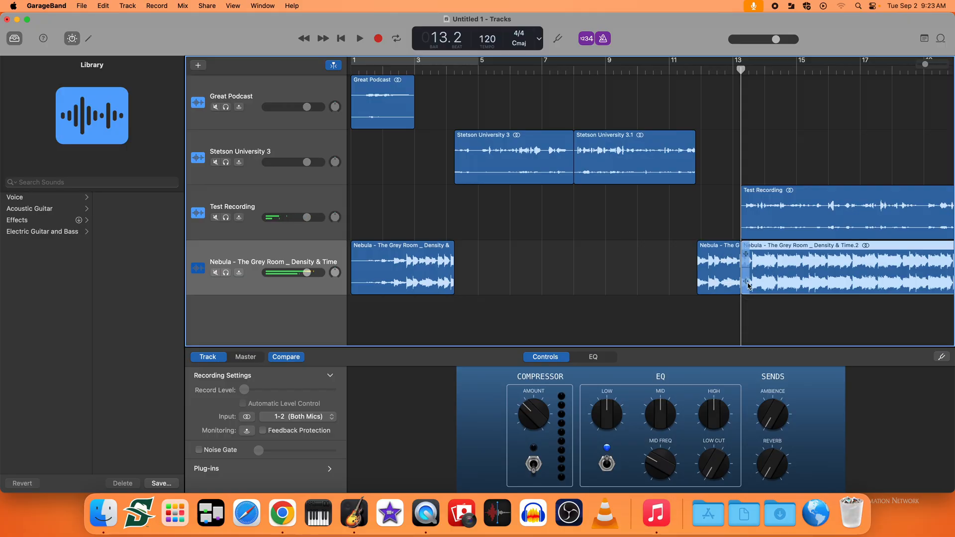
# Trim the start of the last Nebula music piece to the end of the Test Recording region
pyautogui.moveTo(746, 287); pyautogui.dragTo(893, 298)
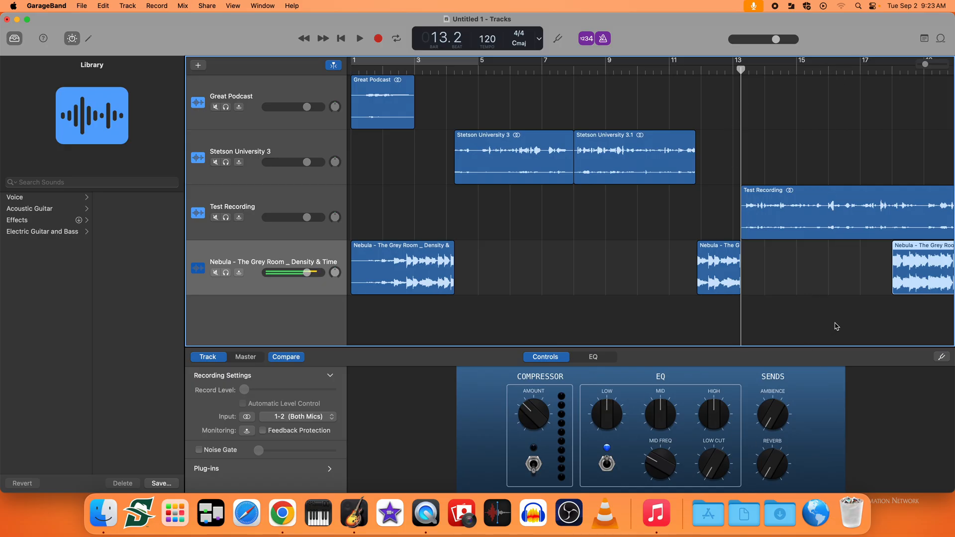
pyautogui.moveTo(741, 71); pyautogui.dragTo(952, 98)
pyautogui.hscroll(5, 757, 160)
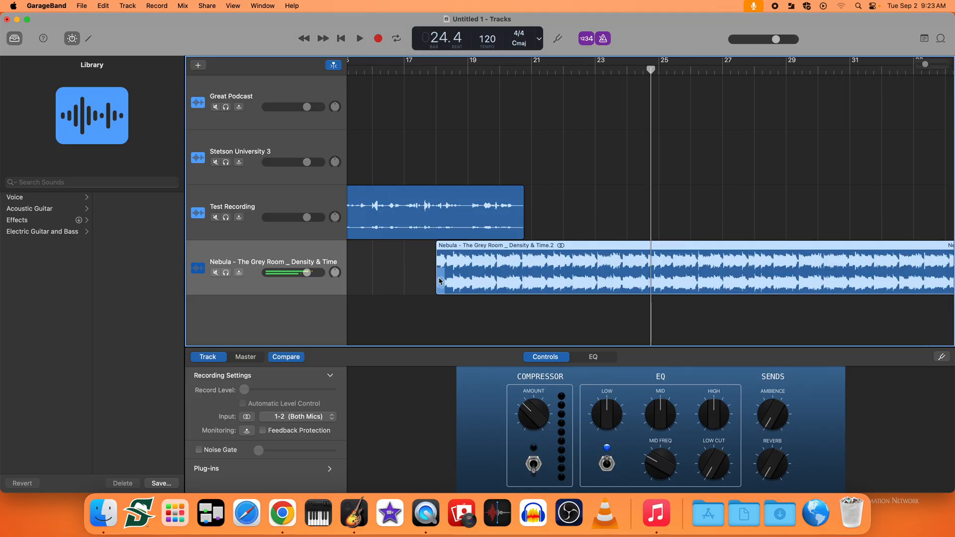
pyautogui.moveTo(442, 283); pyautogui.dragTo(535, 283)
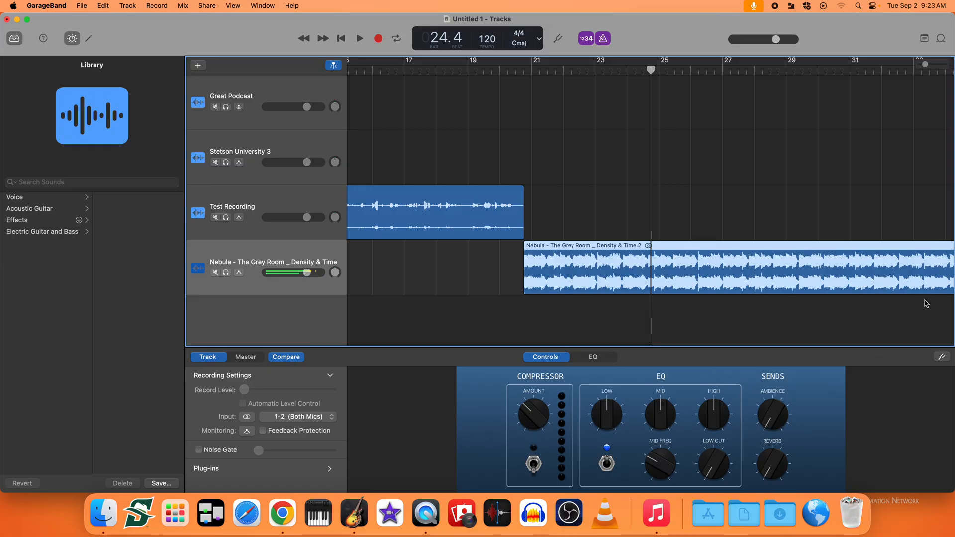
# Duplicate the short Nebula music region, place the copy at about bar 14 on the same track, and lower that track's volume
pyautogui.moveTo(639, 68); pyautogui.dragTo(494, 69)
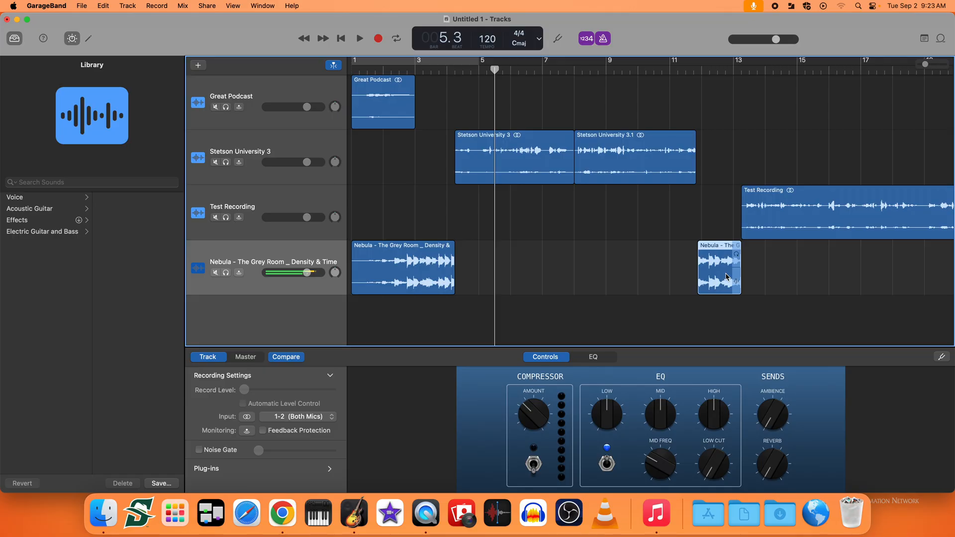
pyautogui.press('super+v')
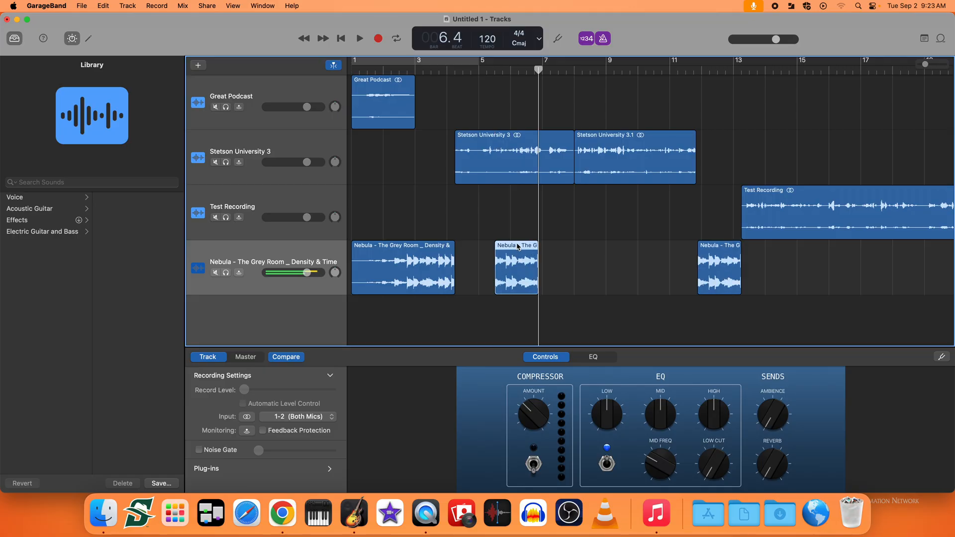
pyautogui.moveTo(517, 246); pyautogui.dragTo(788, 246)
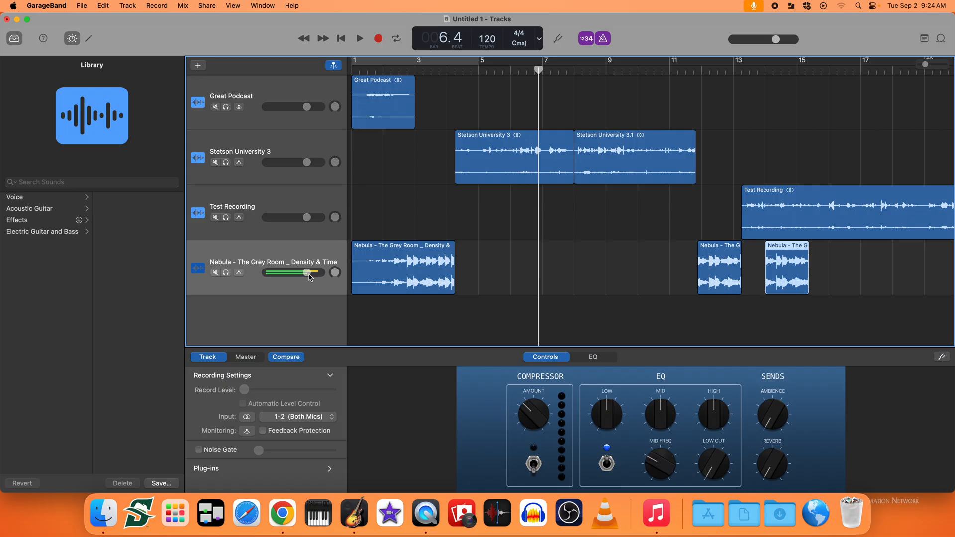
pyautogui.moveTo(307, 272); pyautogui.dragTo(282, 273)
# Move the copied Nebula region to bar 19, under the end of Test Recording, and set the playhead to bar 21.3
pyautogui.moveTo(783, 274); pyautogui.dragTo(923, 266)
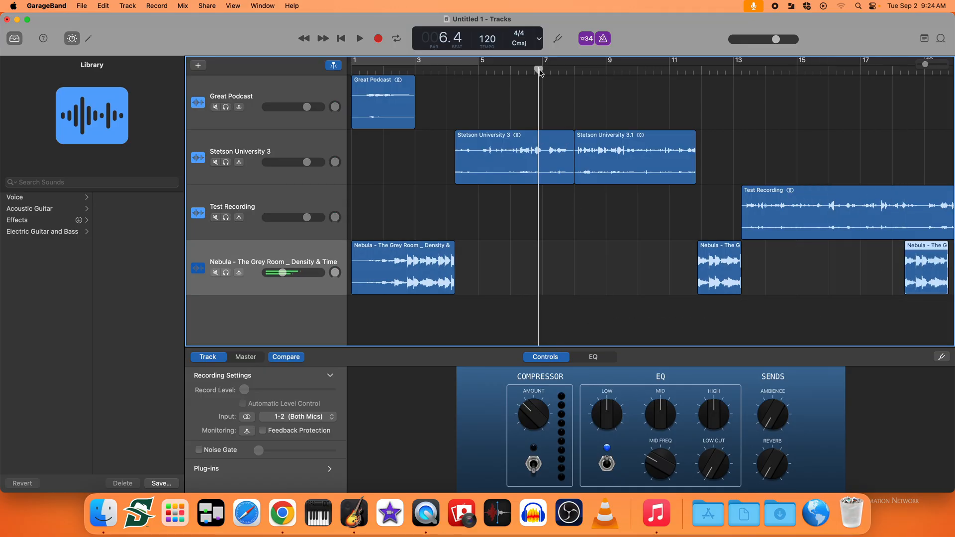
pyautogui.moveTo(539, 70); pyautogui.dragTo(876, 89)
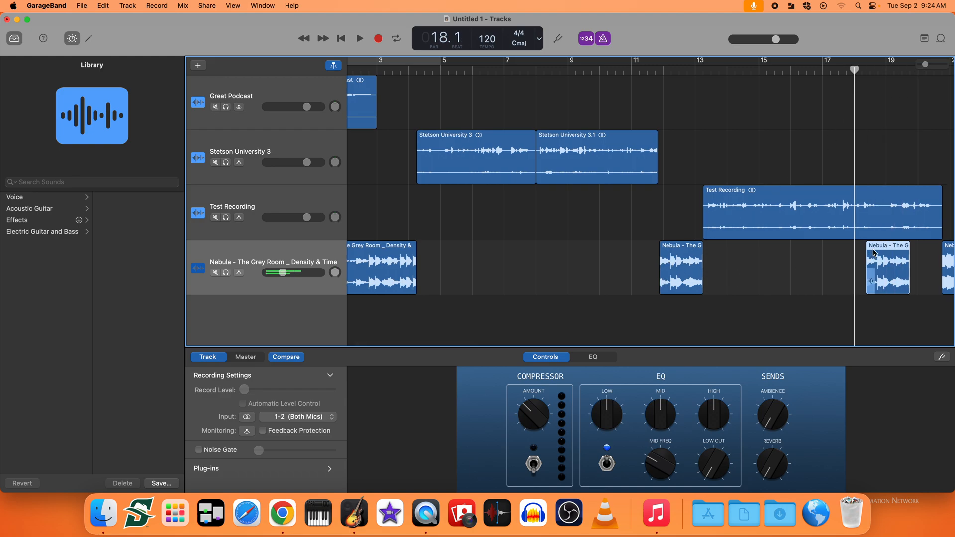
pyautogui.moveTo(874, 248); pyautogui.dragTo(894, 249)
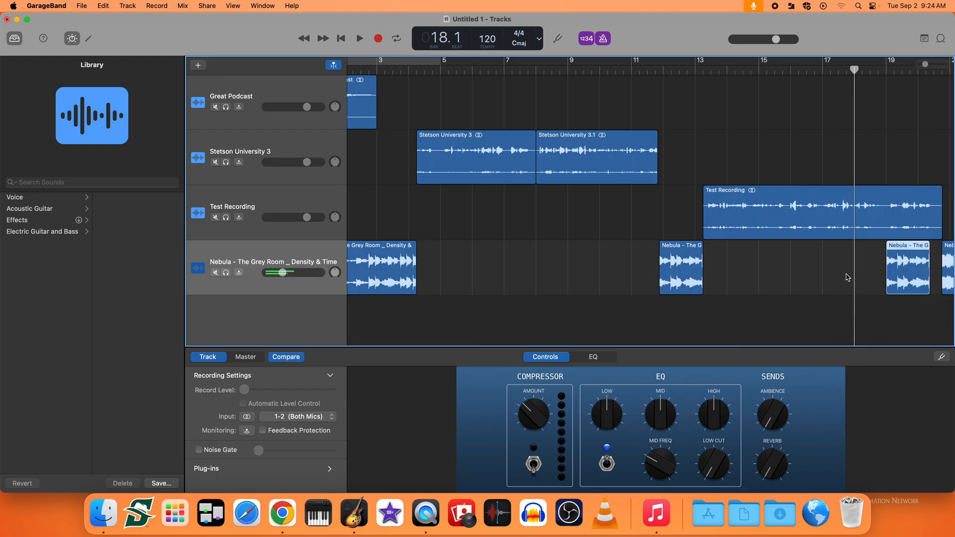
pyautogui.moveTo(854, 70); pyautogui.dragTo(887, 70)
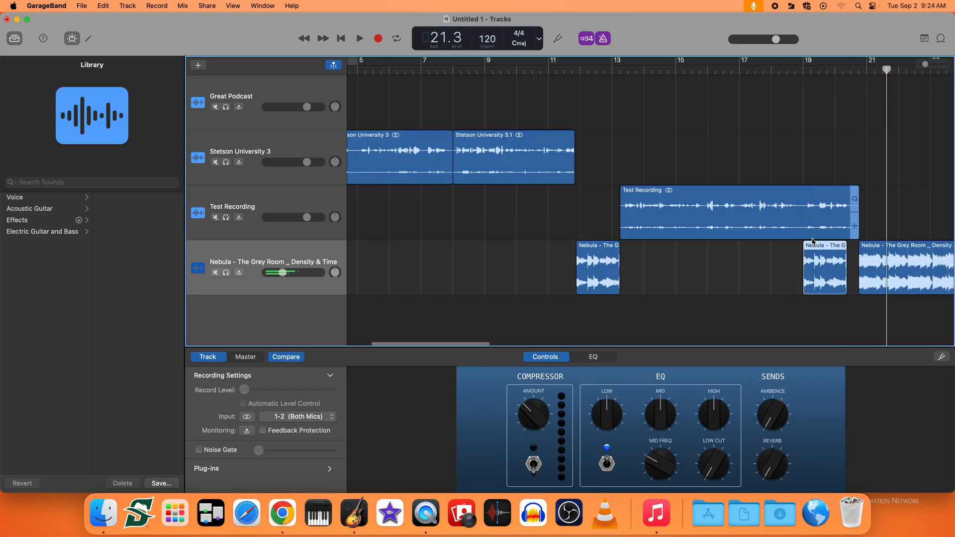
# Move both short Nebula regions onto a new track below, at about bars 12 and 19.5, and raise that track's volume
pyautogui.moveTo(814, 248); pyautogui.dragTo(830, 320)
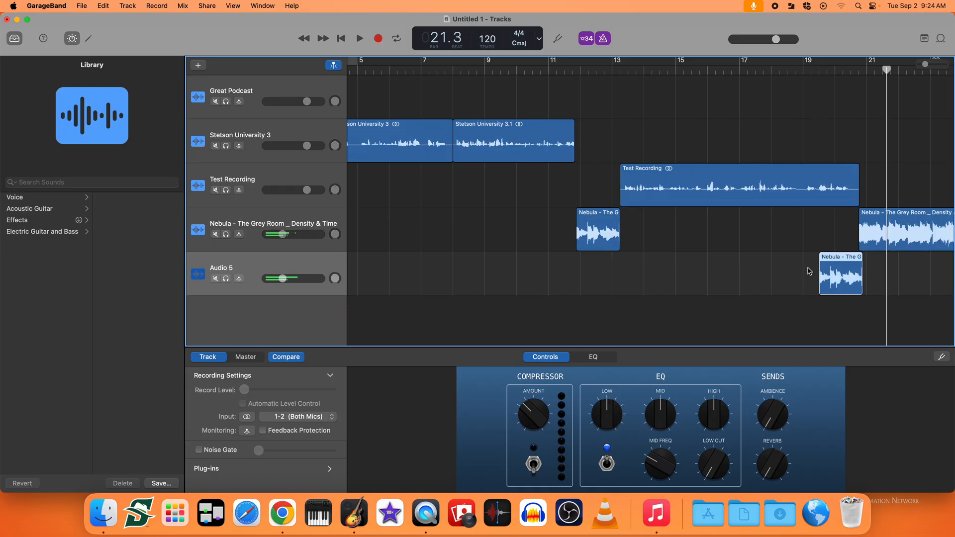
pyautogui.moveTo(591, 213); pyautogui.dragTo(592, 266)
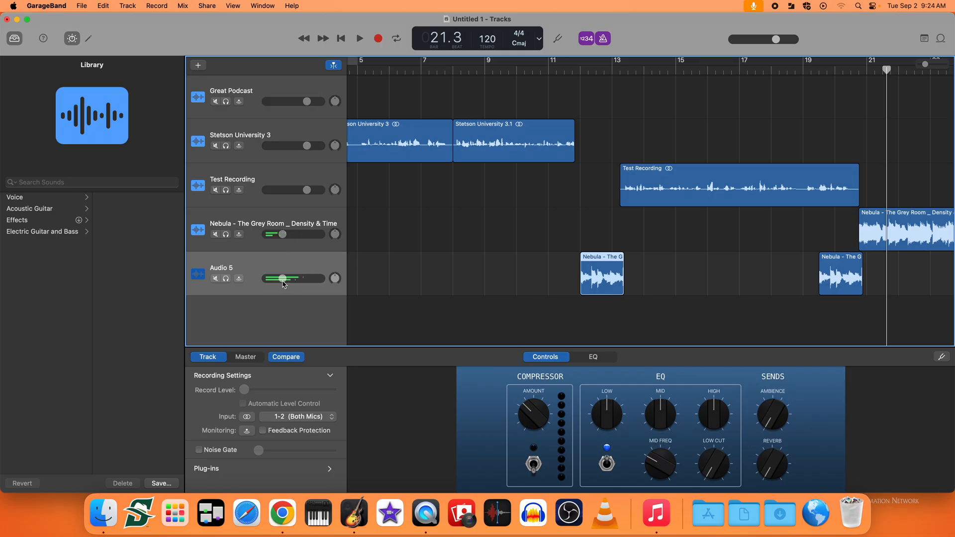
pyautogui.moveTo(282, 282); pyautogui.dragTo(343, 282)
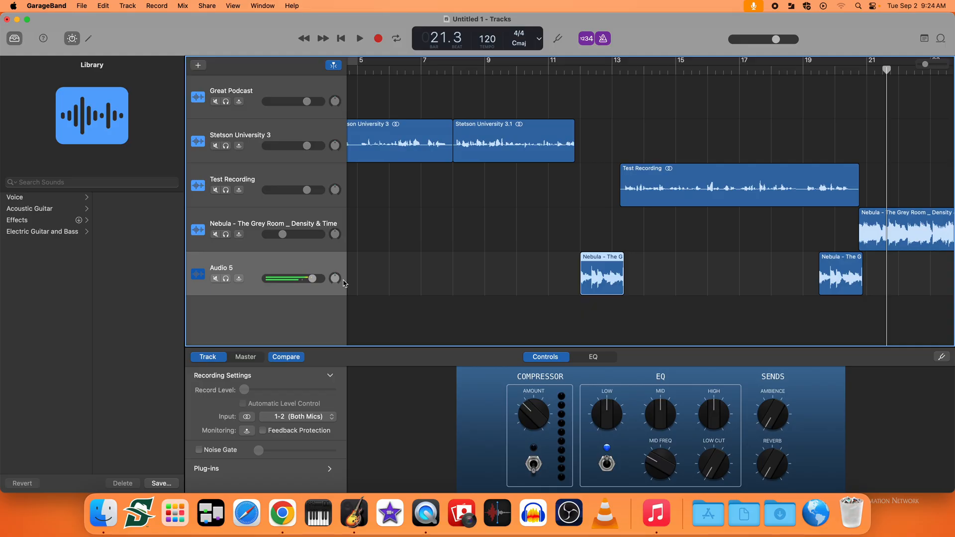